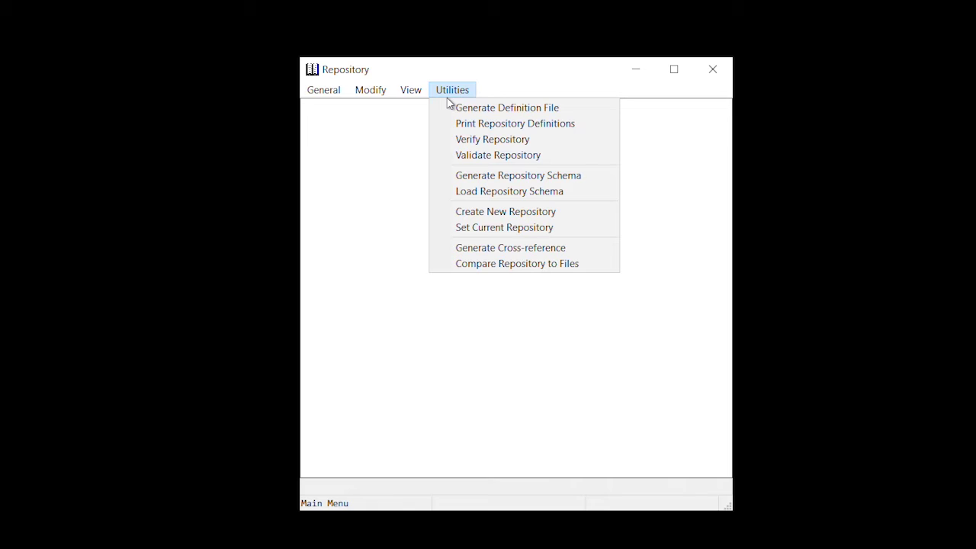
- Create a new repository with the proposed main and text files, setting it as the current repository
left_click(523, 215)
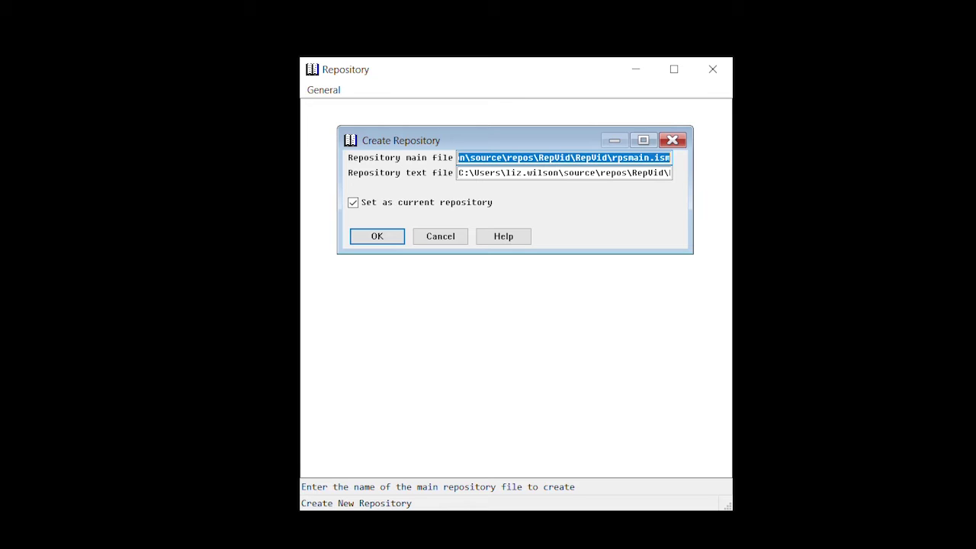
left_click(381, 238)
left_click(618, 341)
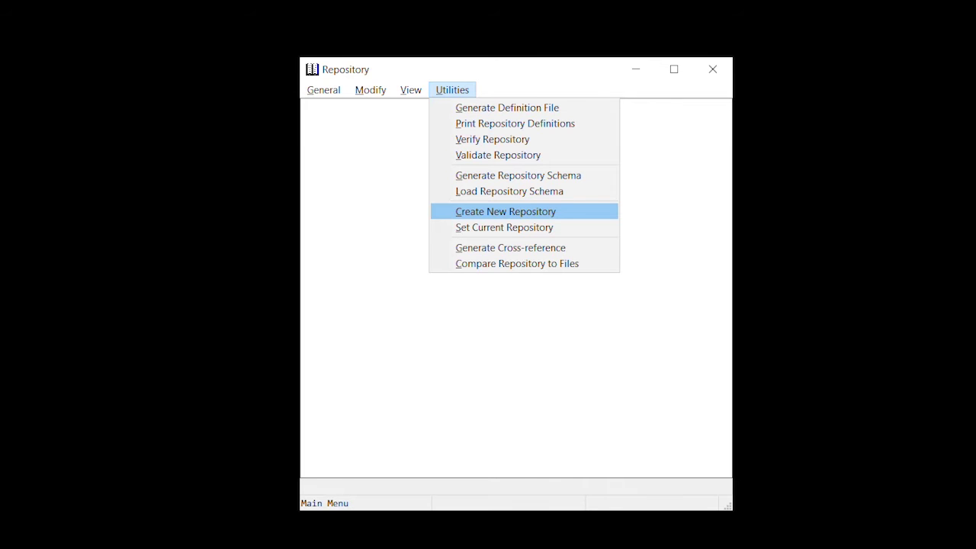
- Add a structure named TESTSTRUCT with file type DBL ISAM and the description "Test structure"
left_click(371, 90)
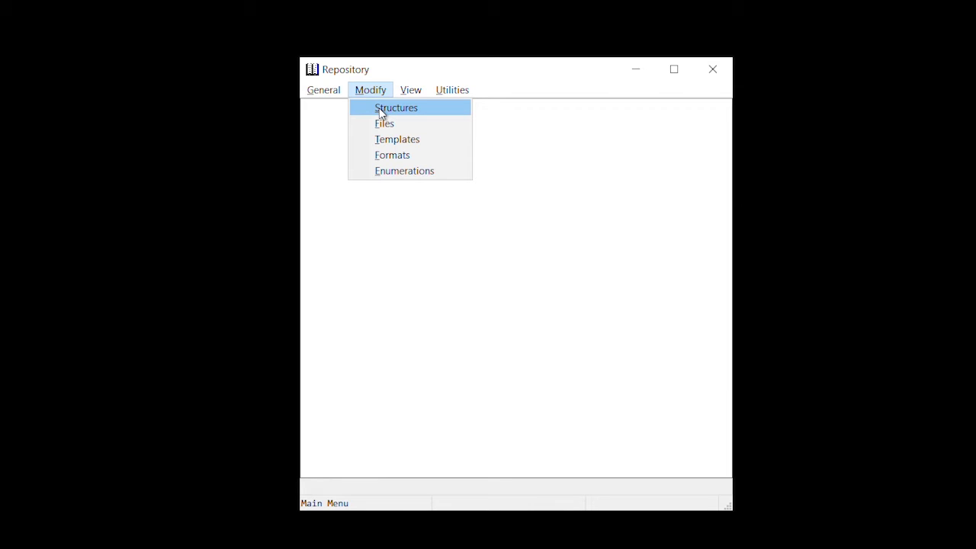
left_click(381, 113)
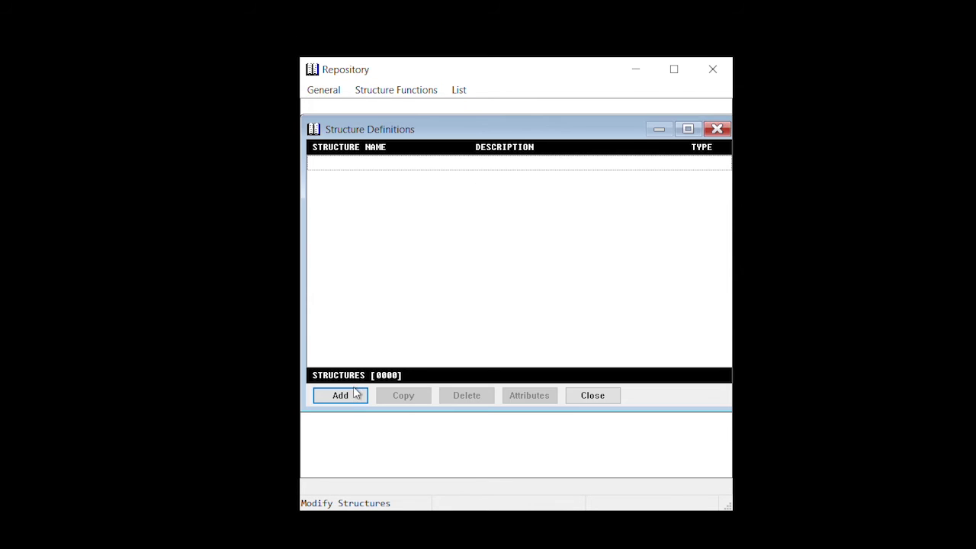
left_click(353, 395)
type("TESTSTRUCT")
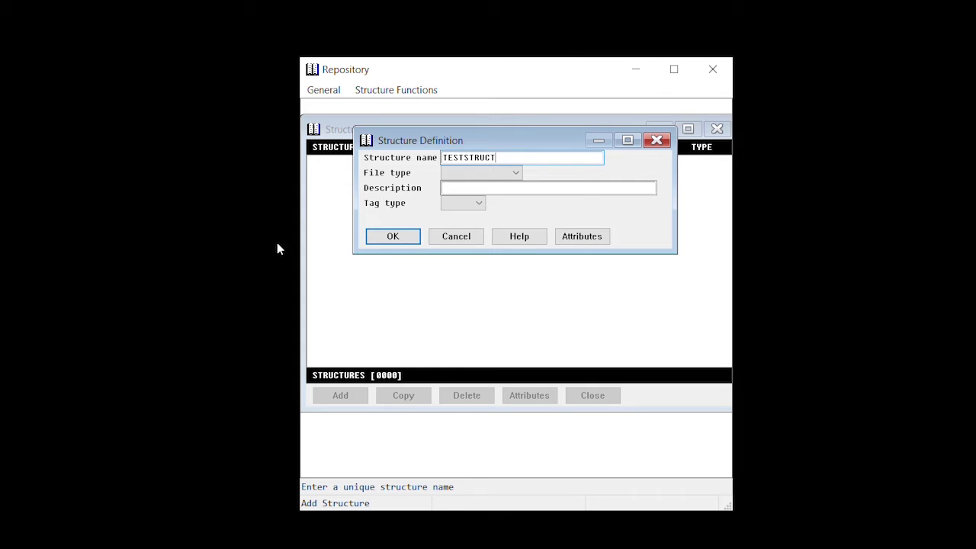
key("Tab")
key("alt+Down")
key("Tab")
type("Test structure")
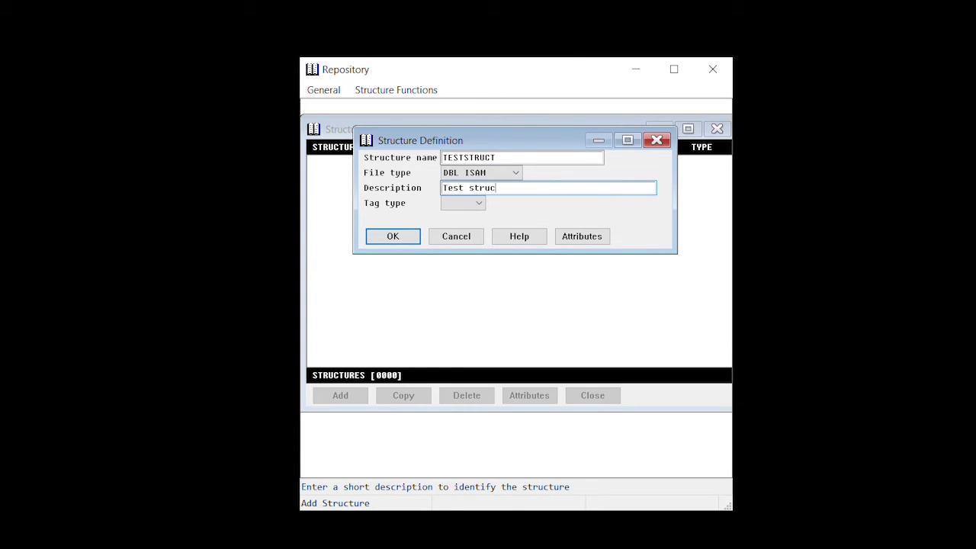
- Set the structure's tag type to None and open its field definitions
left_click(459, 204)
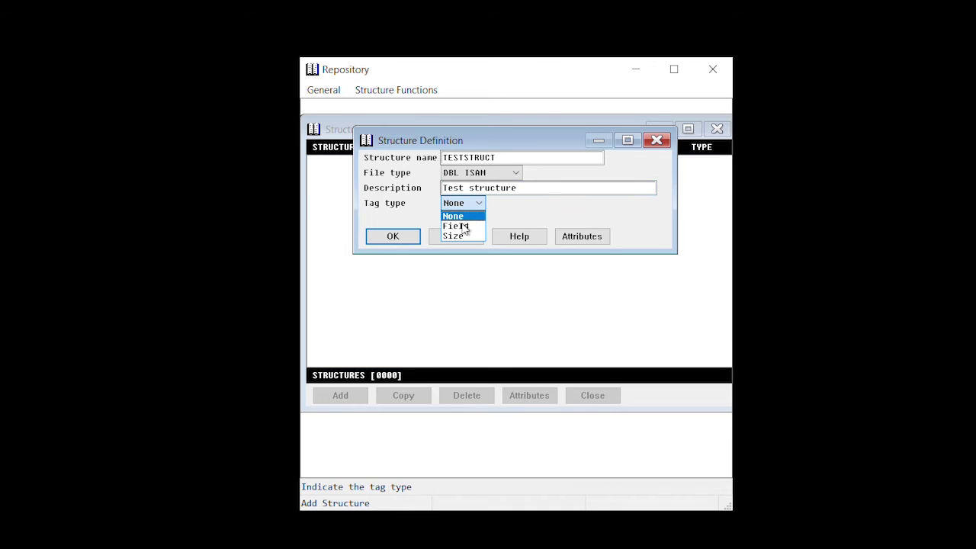
left_click(458, 214)
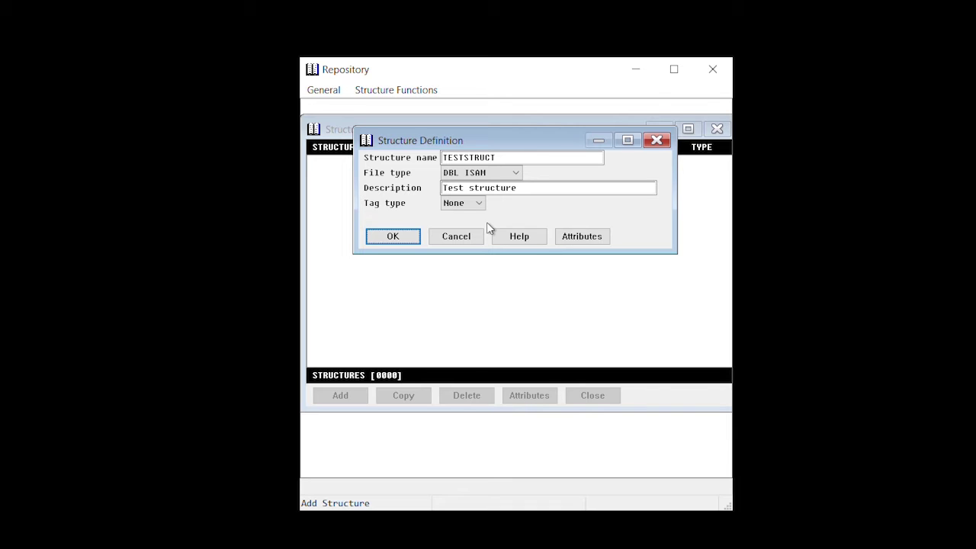
left_click(566, 242)
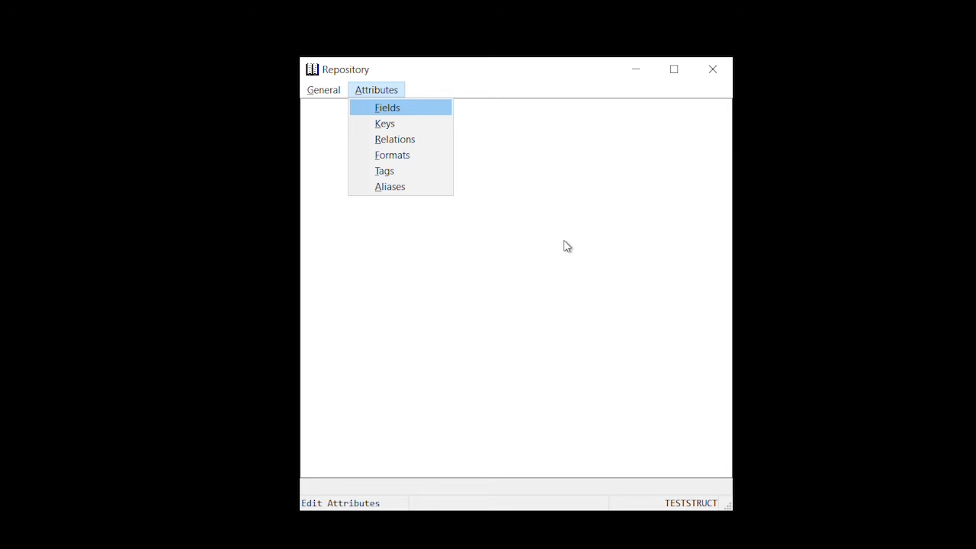
left_click(435, 113)
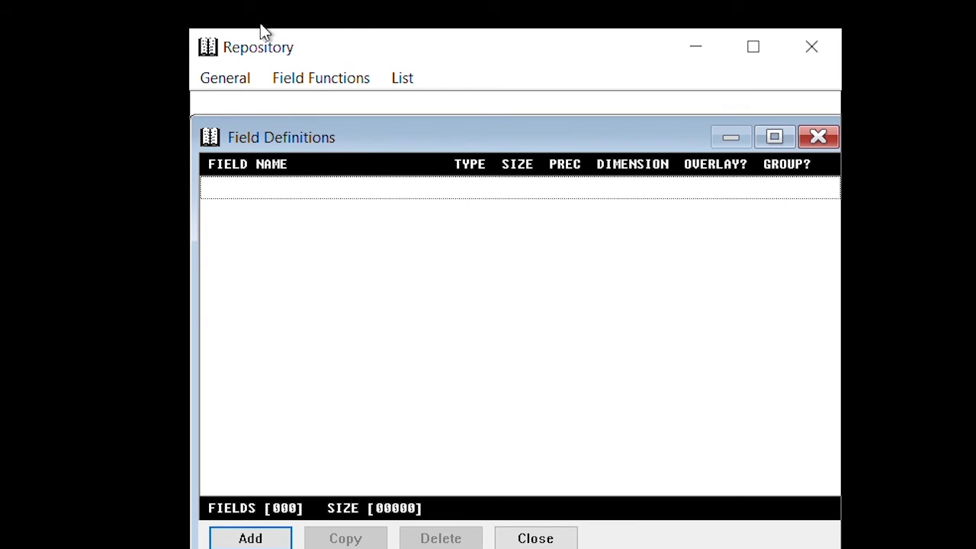
- Start loading fields into the structure, choosing data.def from the inc folder as the INCLUDE file
left_click(313, 82)
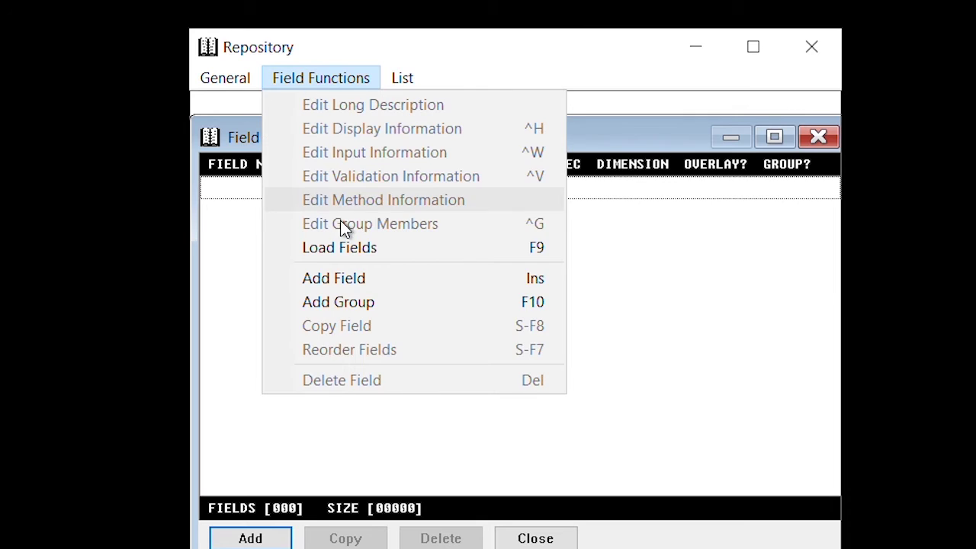
left_click(340, 249)
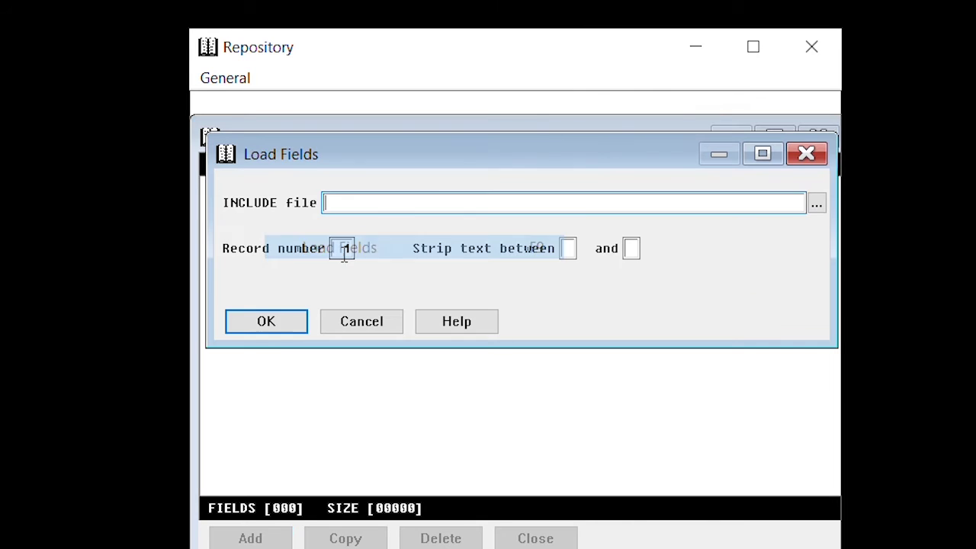
left_click(815, 202)
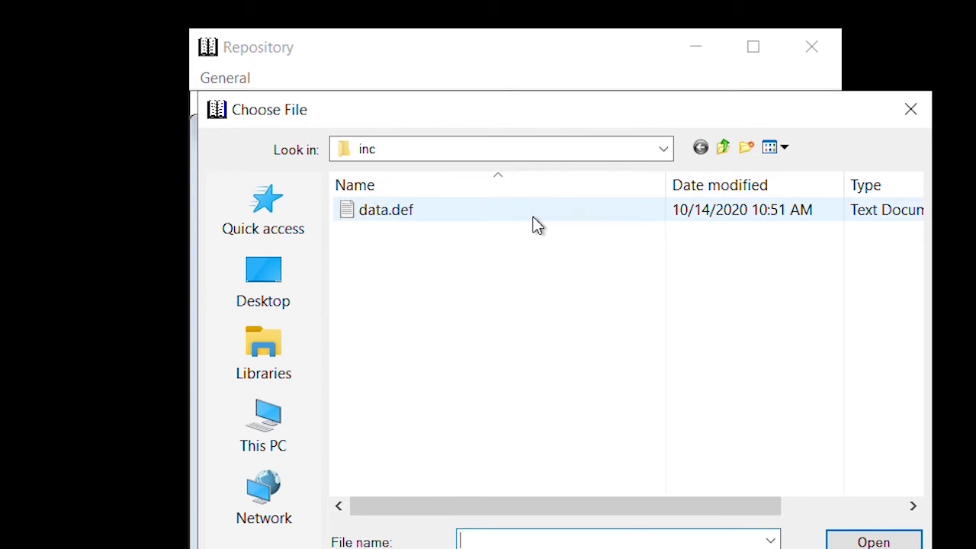
left_click(532, 217)
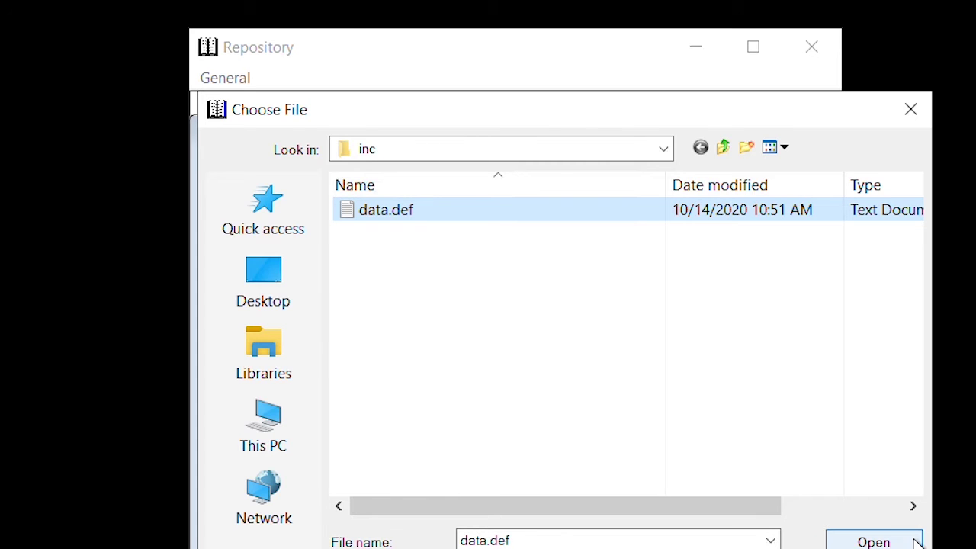
left_click(884, 541)
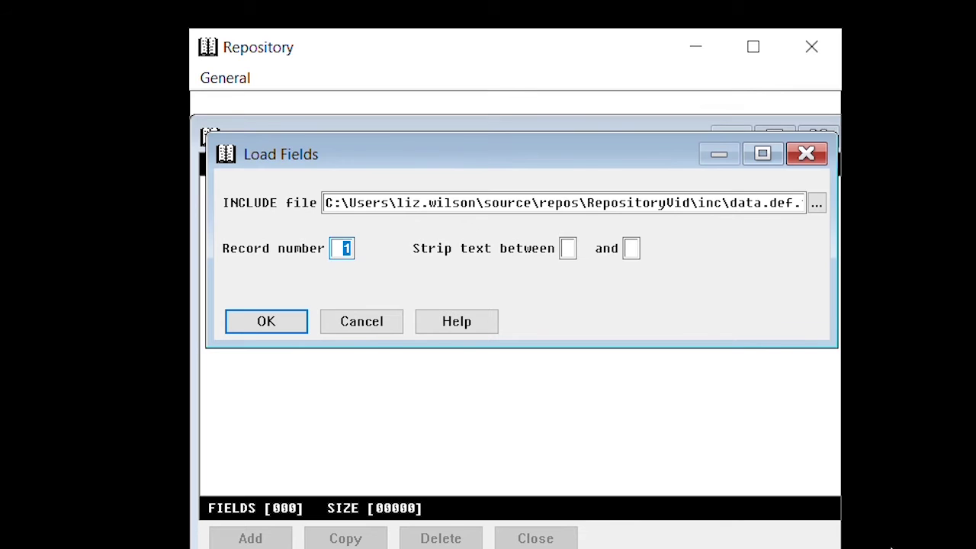
- Set the field load to record number 4, stripping text between [ and ]
key("BackSpace")
type("4")
key("Tab")
type("[")
left_click(636, 253)
type("]")
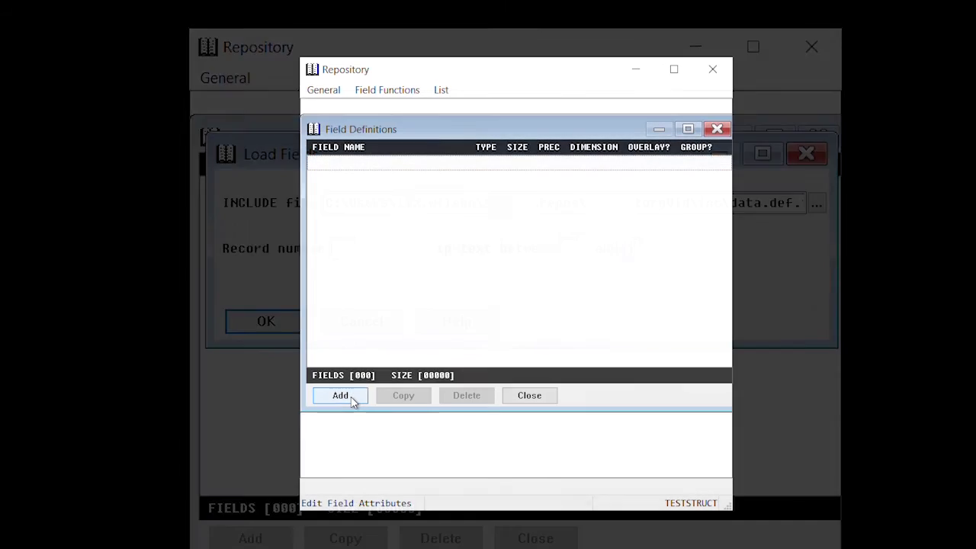
- Add a field named INTKEY with the description "Integer-type field as key"
left_click(353, 398)
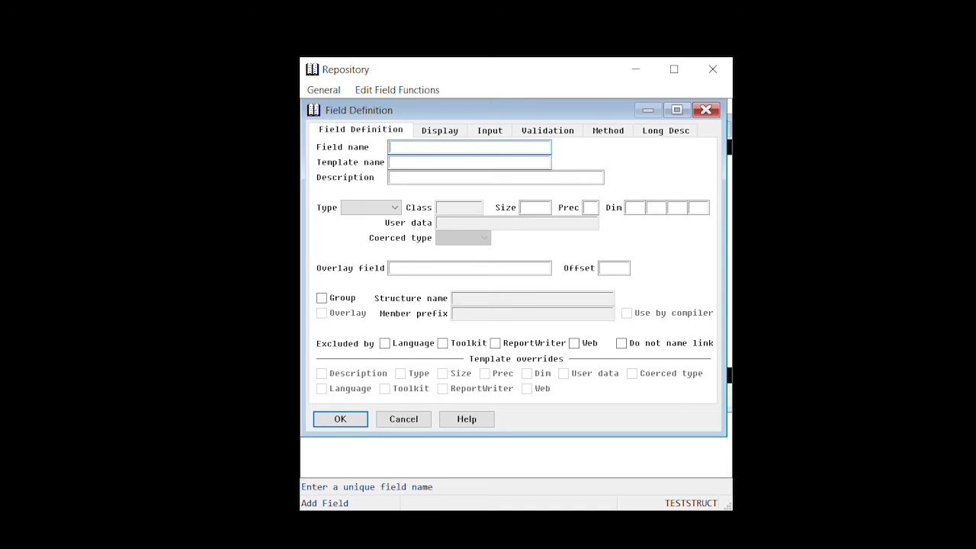
type("INTKEY")
key("Tab")
type("Integer-type ")
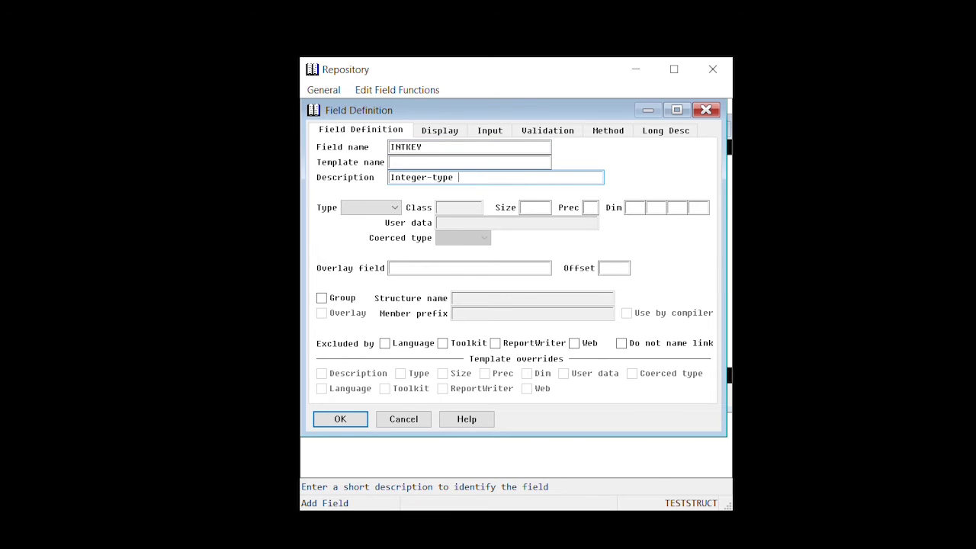
type("field as key")
- Set the INTKEY field's type to Integer and its size to 8
key("Tab")
key("alt+Down")
key("Down")
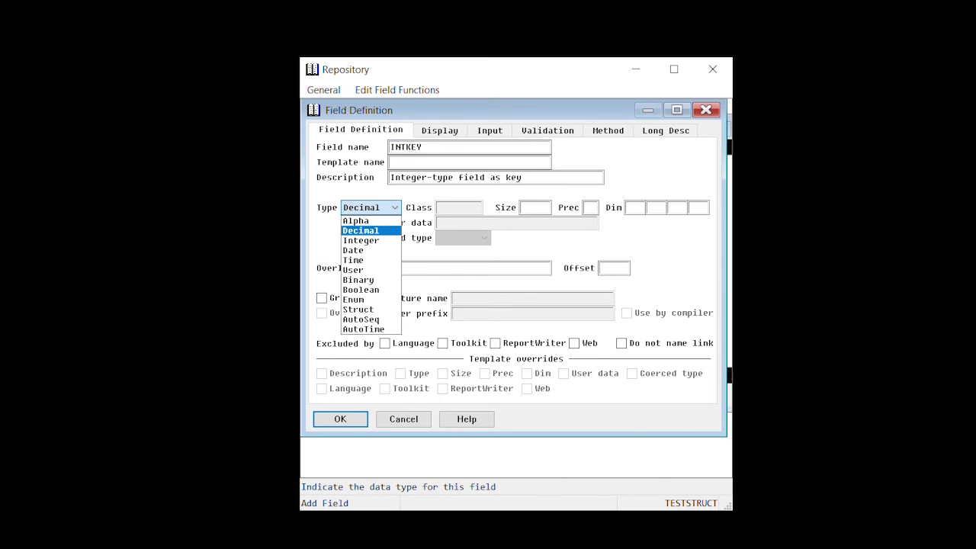
key("Down")
key("Tab")
type("8")
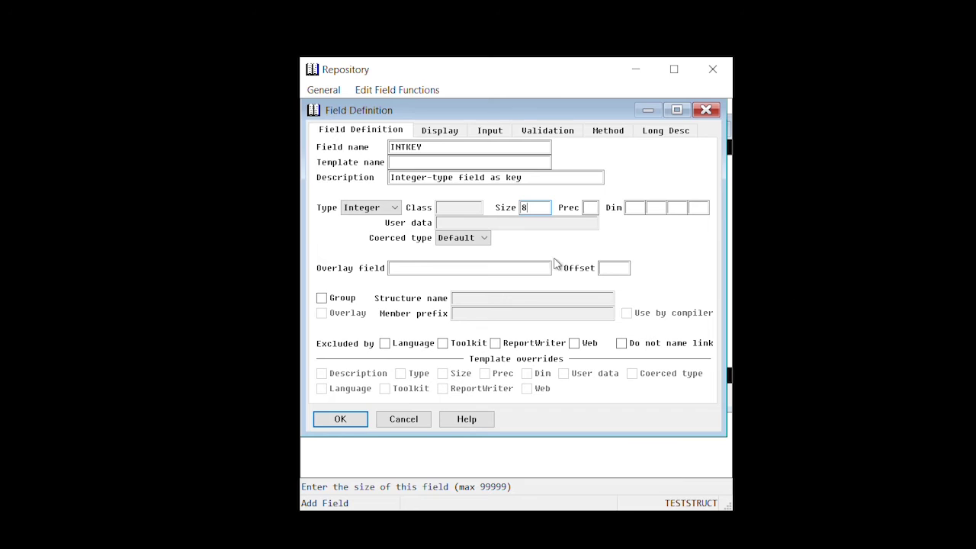
- Mark the INTKEY field as required in its validation settings and return to the main field definition
left_click(532, 133)
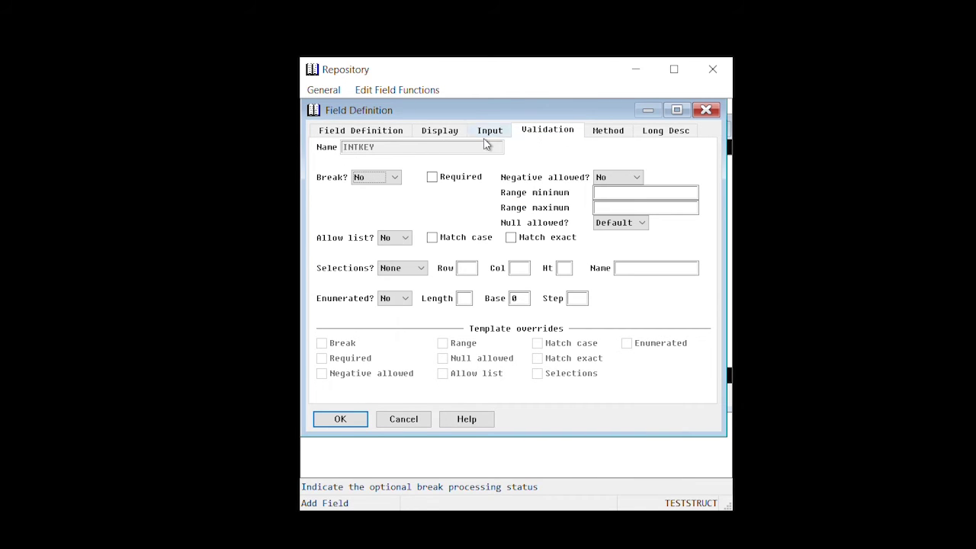
left_click(432, 182)
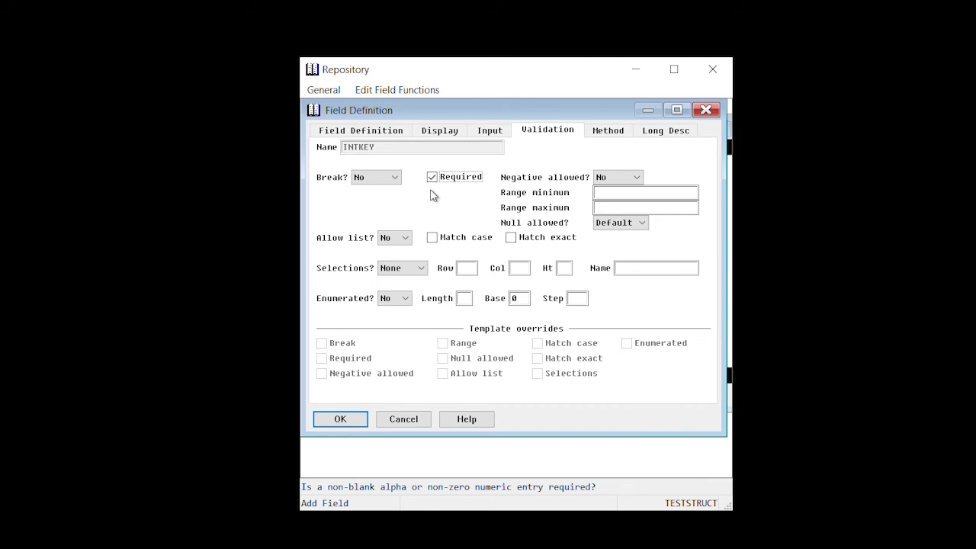
left_click(360, 131)
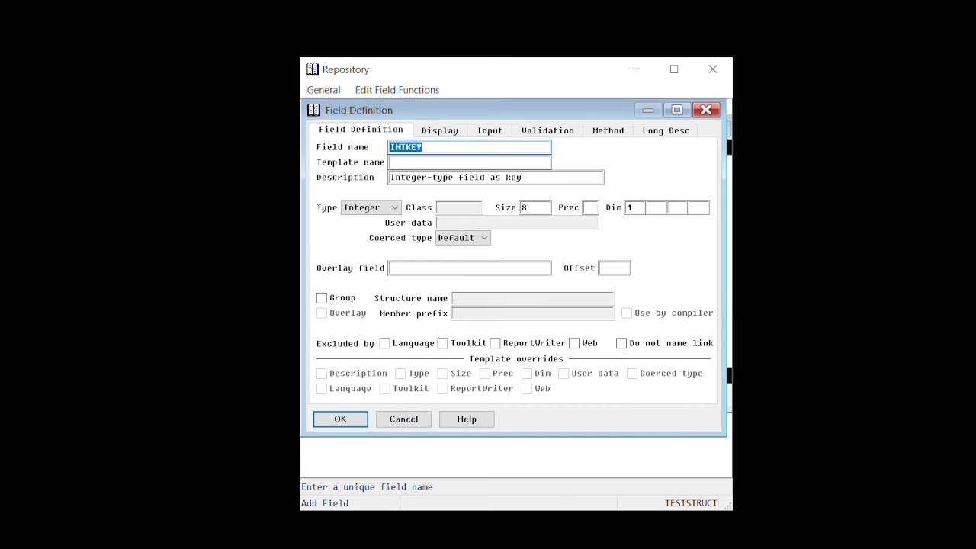
- Enter HARMONY_AUTHENTICATE as the INTKEY field's long description
left_click(664, 134)
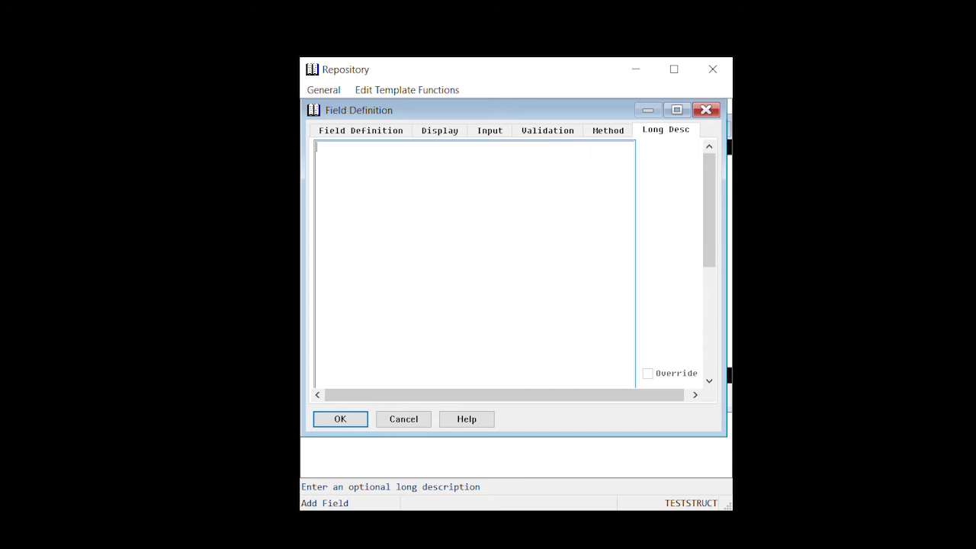
type("HARMONY ")
type("AUTHENTICATE")
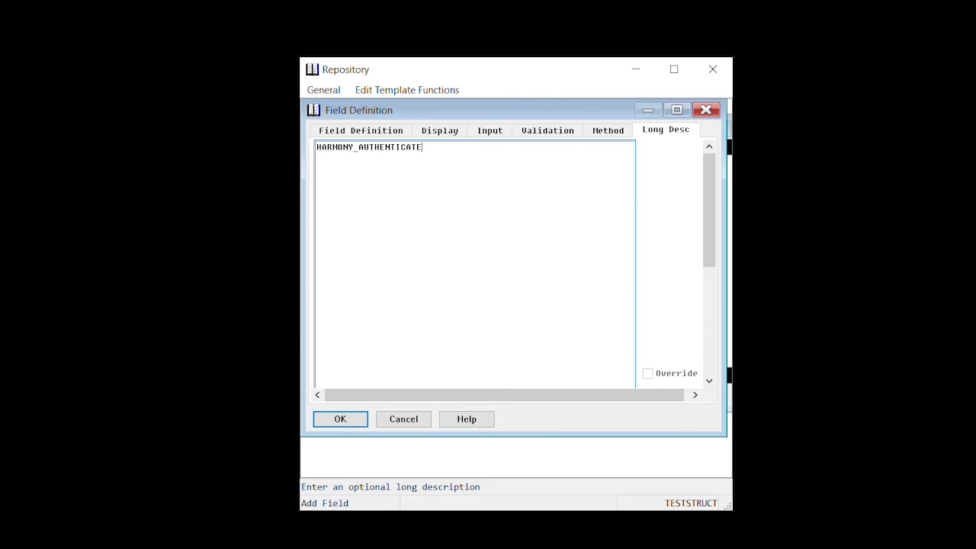
- Change the INTKEY field's long description to HARMONY_EXCLUDE and clear it again
key("BackSpace")
key("BackSpace")
key("BackSpace")
key("BackSpace")
key("BackSpace")
key("BackSpace")
key("BackSpace")
key("BackSpace")
key("BackSpace")
key("BackSpace")
key("BackSpace")
key("BackSpace")
type("EXCLUDE")
left_click_drag(414, 153, 317, 147)
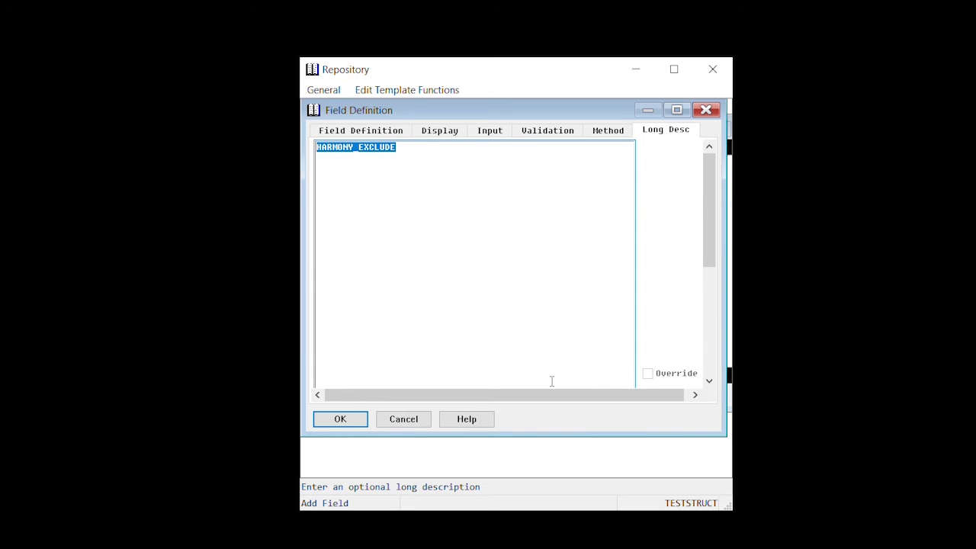
key("Delete")
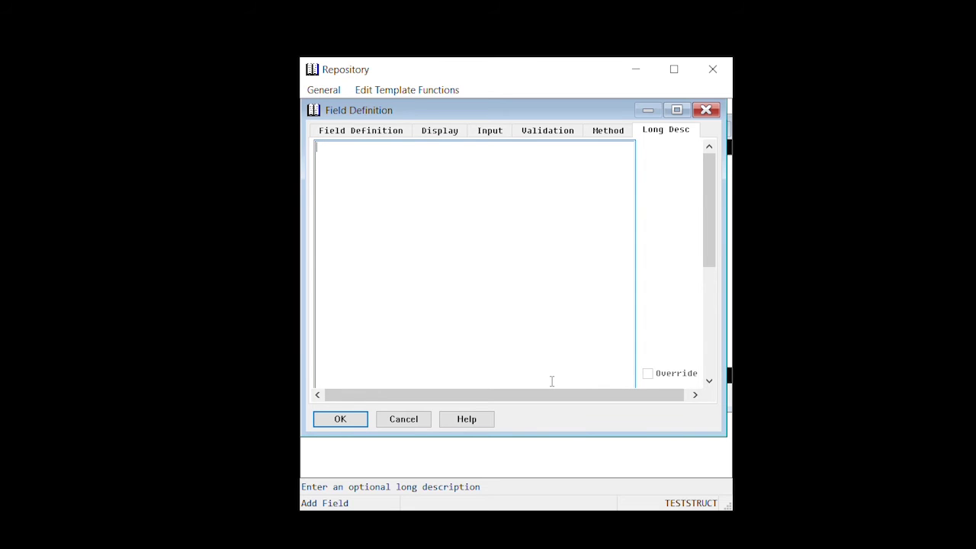
- Save the INTKEY field from its main definition and close the list of field definitions
left_click(353, 130)
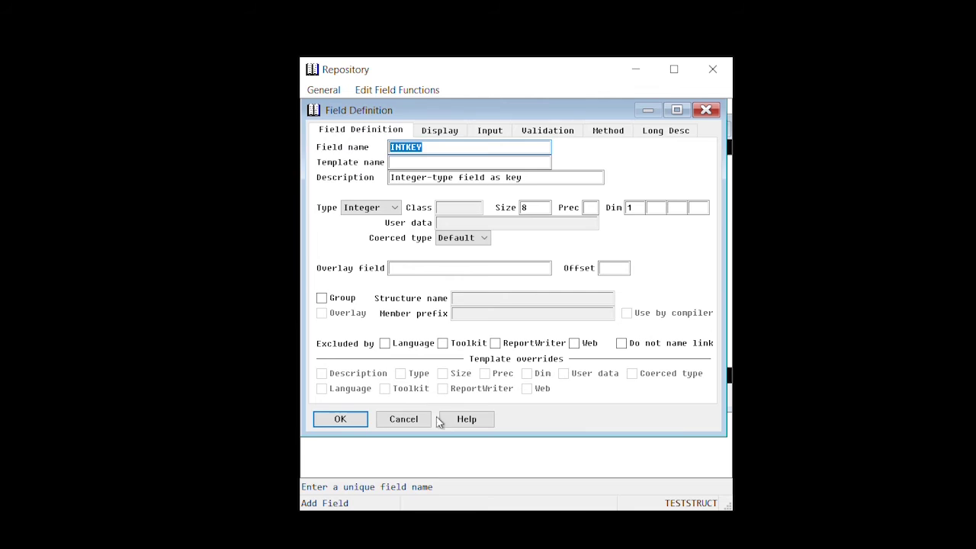
left_click(340, 419)
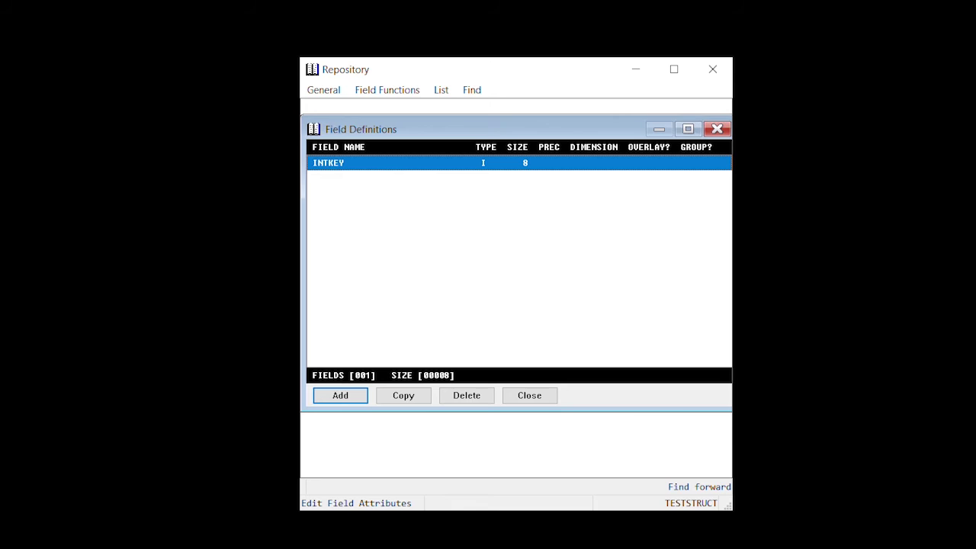
left_click(527, 400)
- Add a key named KEY1 to the structure with the description "Access key"
key("alt+a")
key("Down")
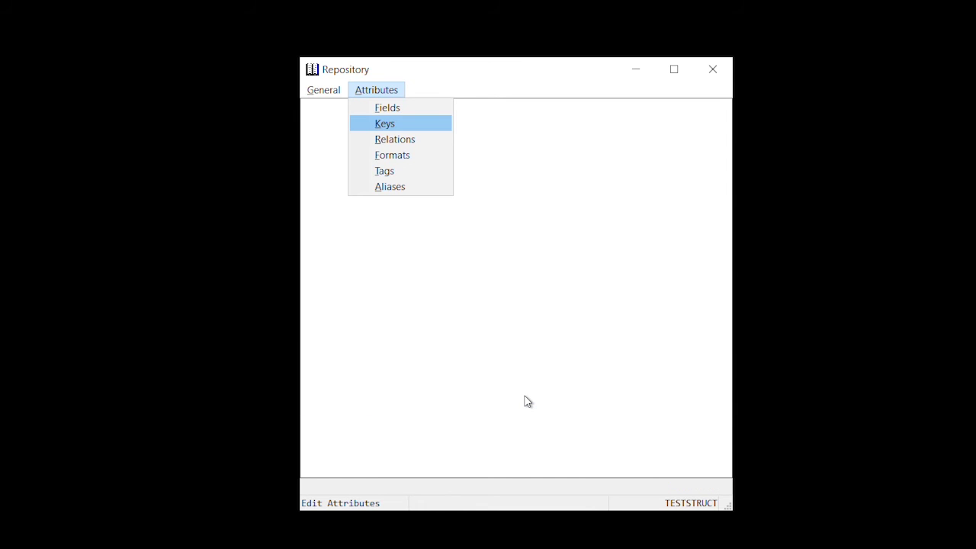
left_click(391, 127)
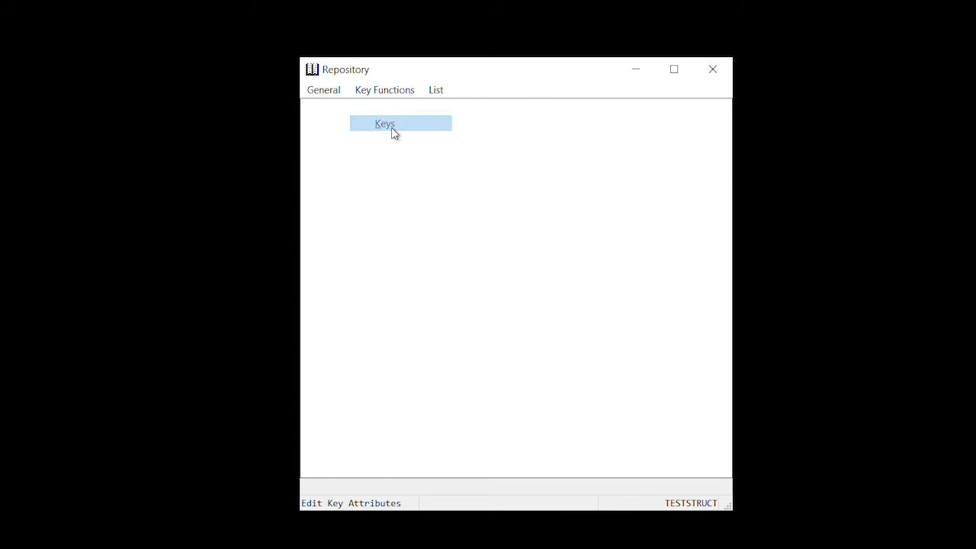
left_click(340, 395)
type("KEY1")
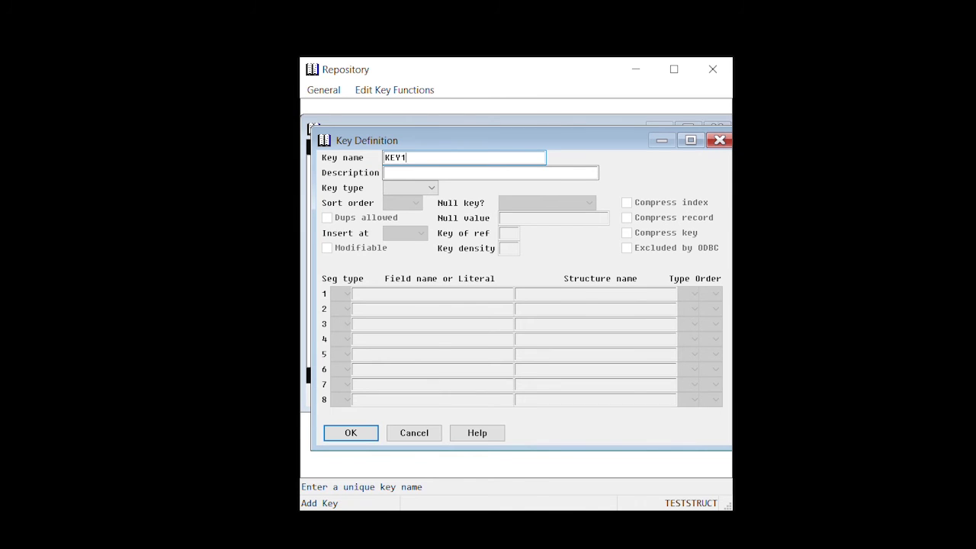
key("Tab")
type("Access key")
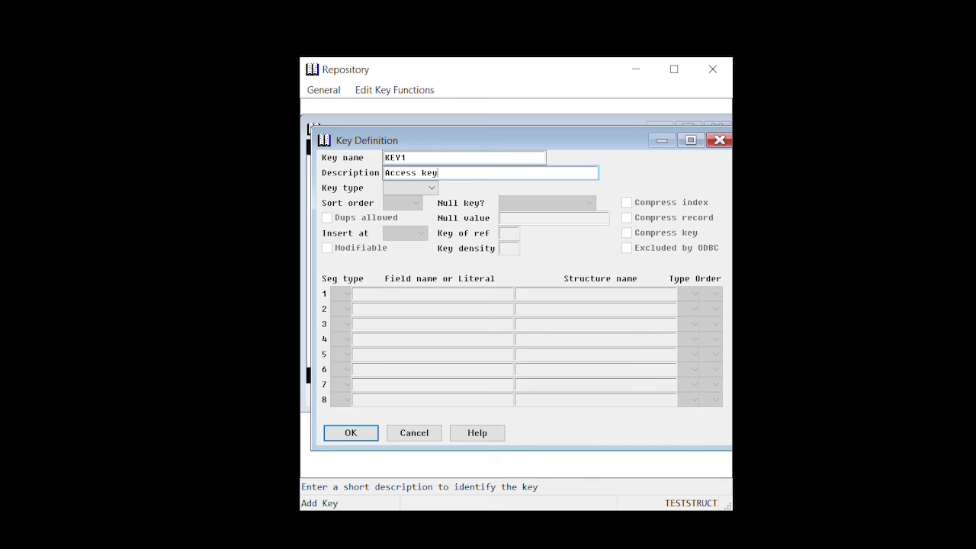
- Set the key type of KEY1 to Access
key("Tab")
key("alt+Down")
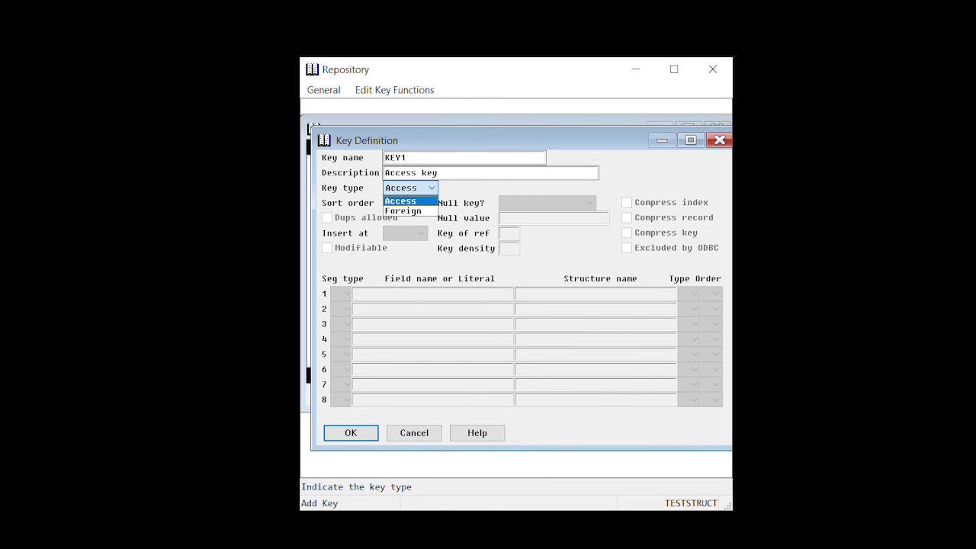
key("Tab")
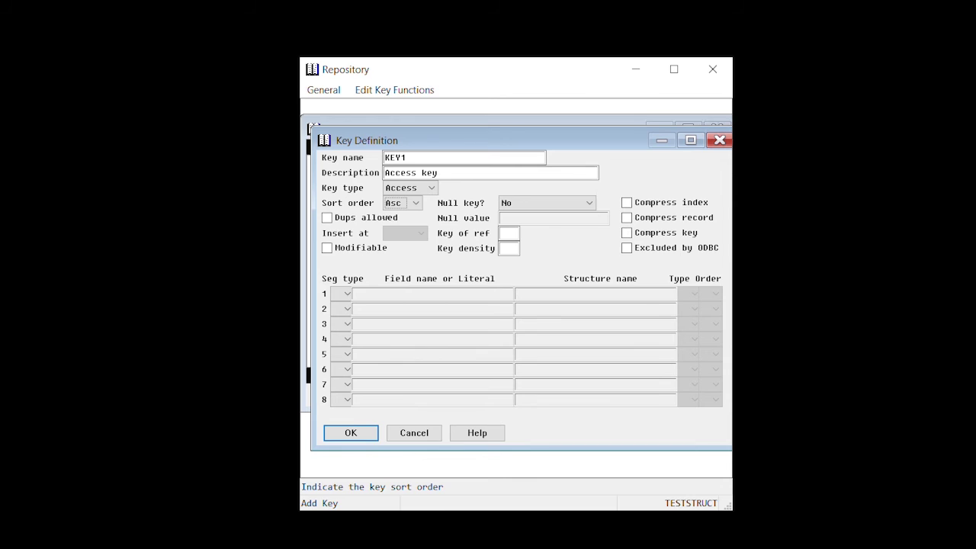
- Define segment 1 of KEY1 as type F with the field INTKEY, then save the key and close the key list
left_click(340, 293)
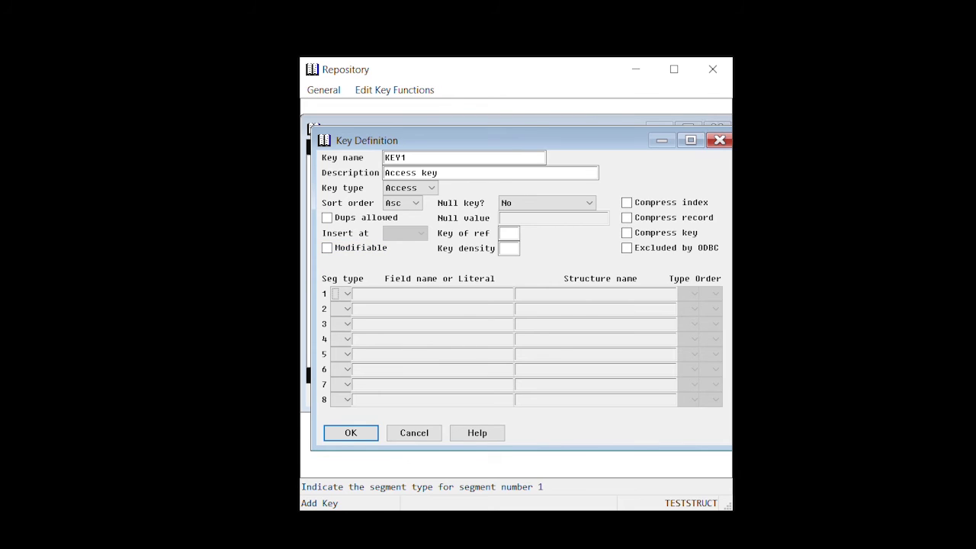
left_click(341, 294)
left_click(348, 308)
type("INTKEY")
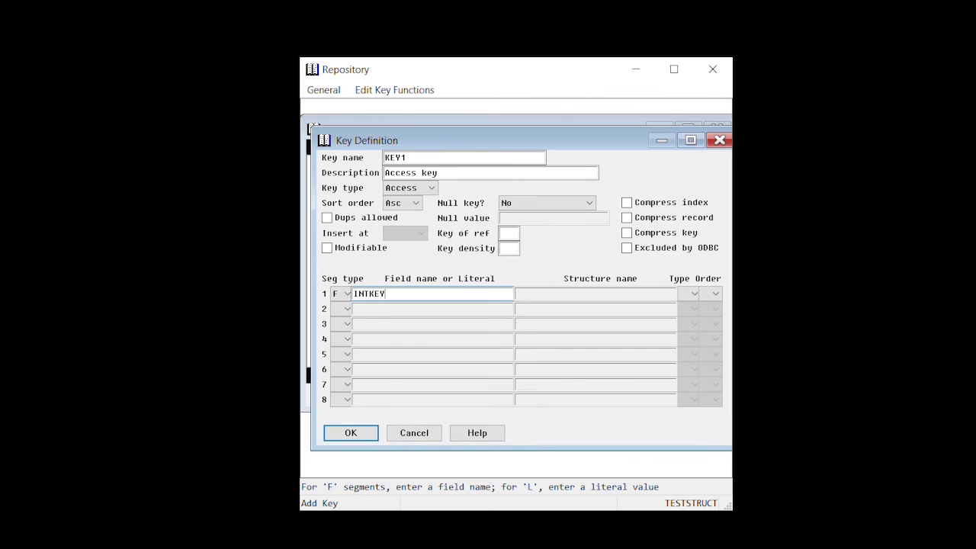
key("Tab")
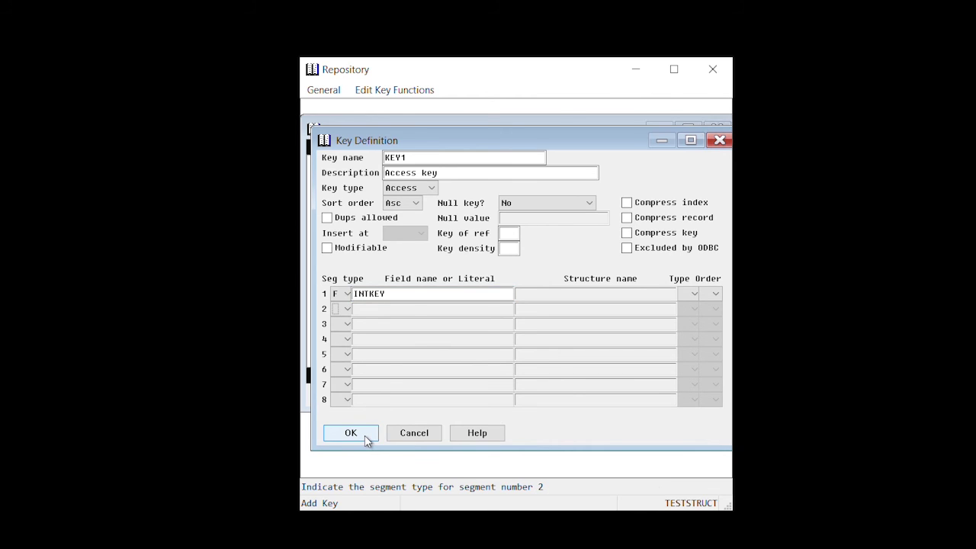
left_click(367, 441)
left_click(526, 395)
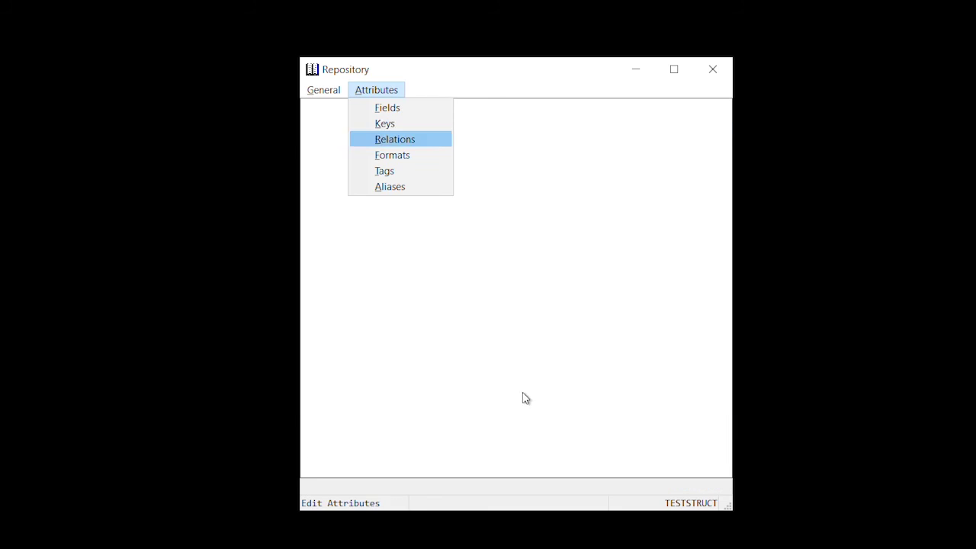
- Leave the attributes of TESTSTRUCT, save the structure's changes and return to the main menu
mouse_move(337, 95)
left_click(339, 123)
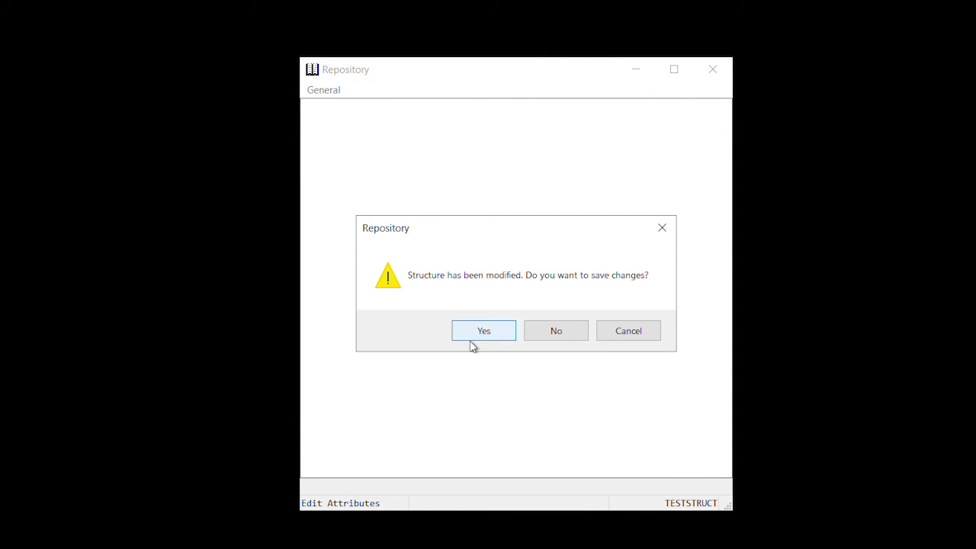
left_click(473, 336)
left_click(317, 95)
left_click(333, 128)
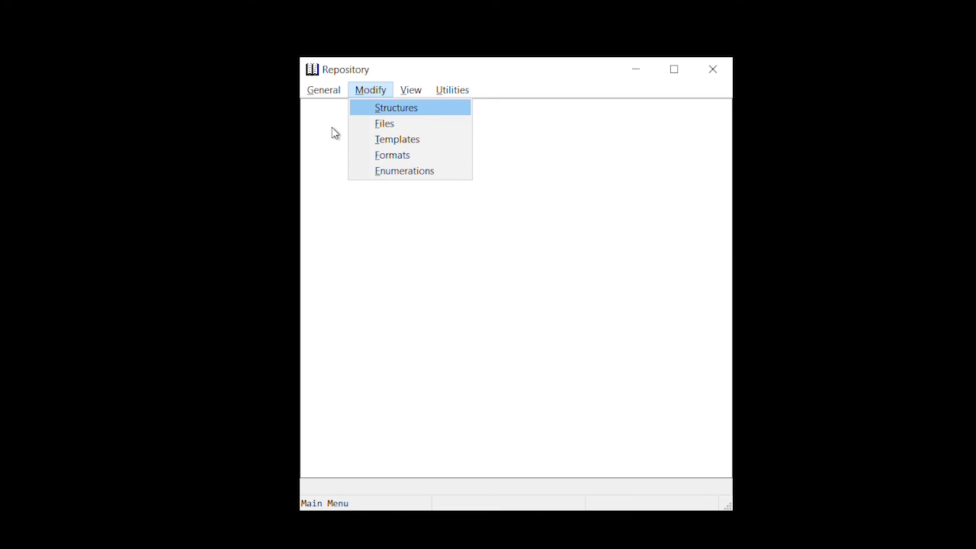
- Add a file definition named TESTFILE1 with the file type DBL ISAM
left_click(362, 126)
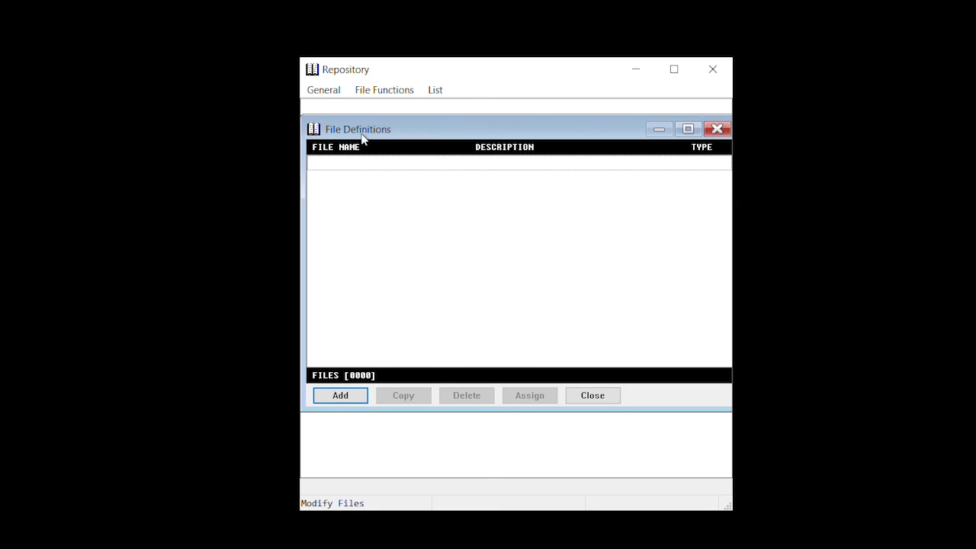
left_click(335, 397)
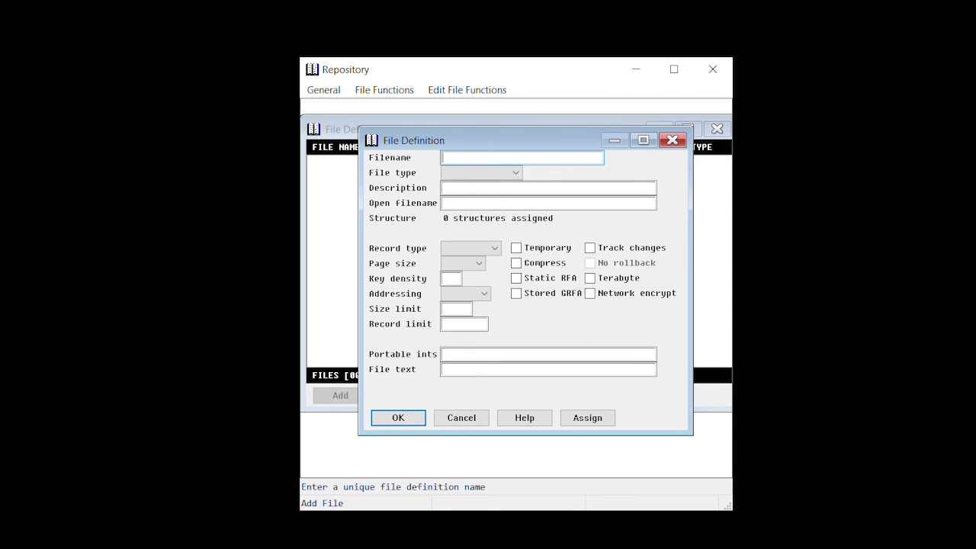
type("TESTFILE1")
key("Tab")
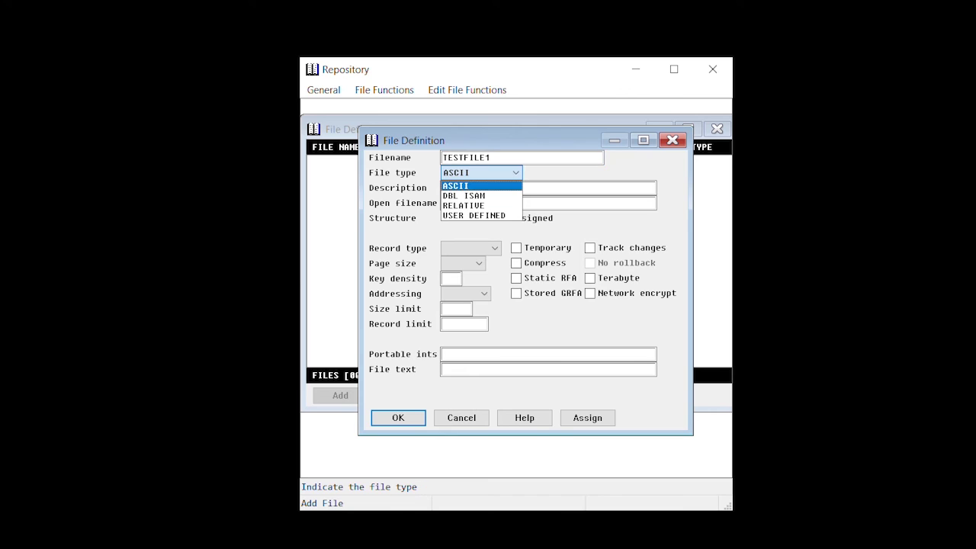
key("Down")
key("Tab")
- Enter the description "File for TESTSTRUCT" and the open filename DAT:testfile.ism for TESTFILE1
type("File for TESTSTRUCT")
key("Tab")
type("DAT:testfile.ism")
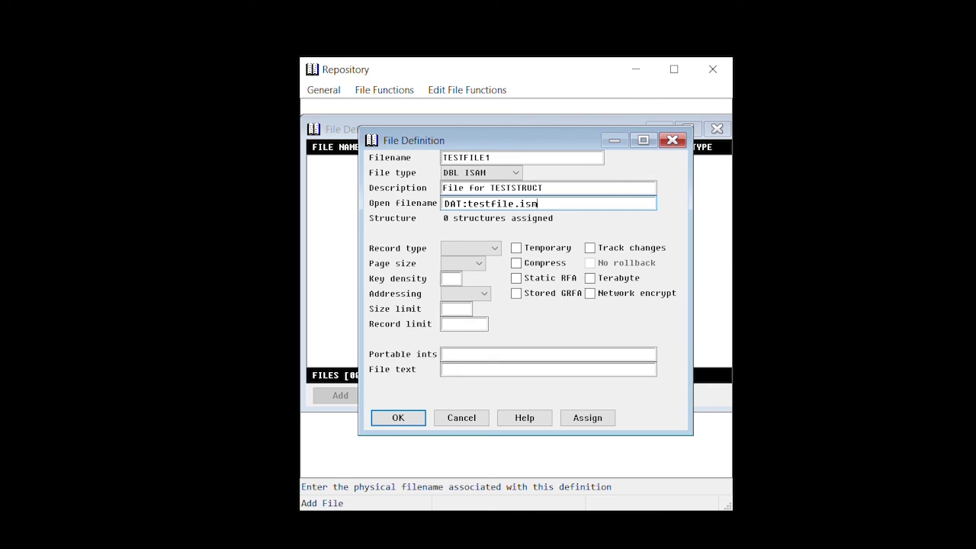
key("Tab")
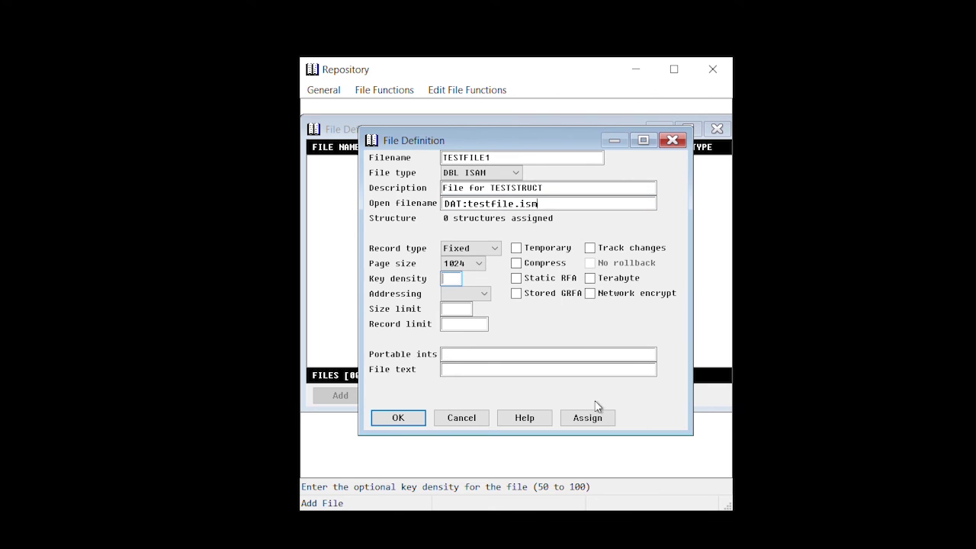
- Assign the structure TESTSTRUCT to TESTFILE1 and close the list of assigned structures
left_click(587, 423)
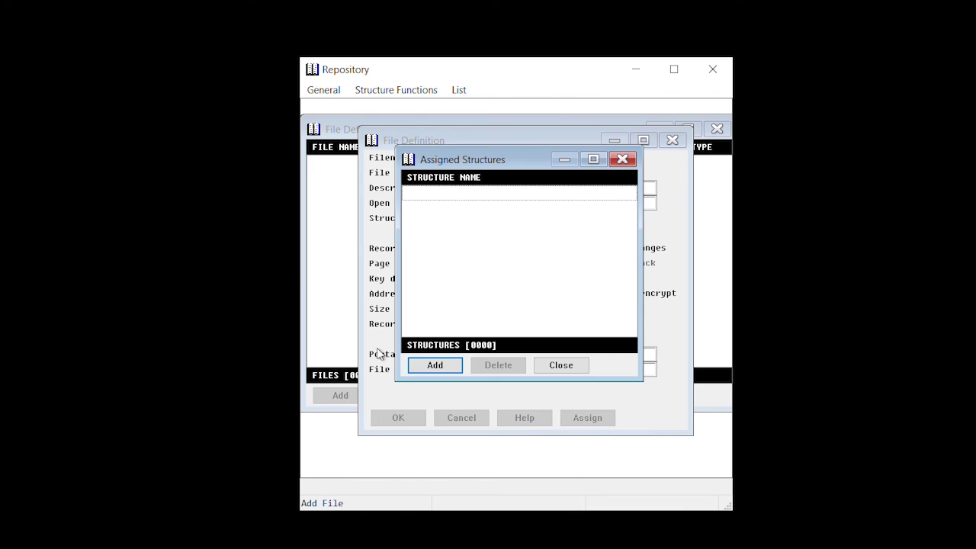
left_click(424, 366)
type("TE")
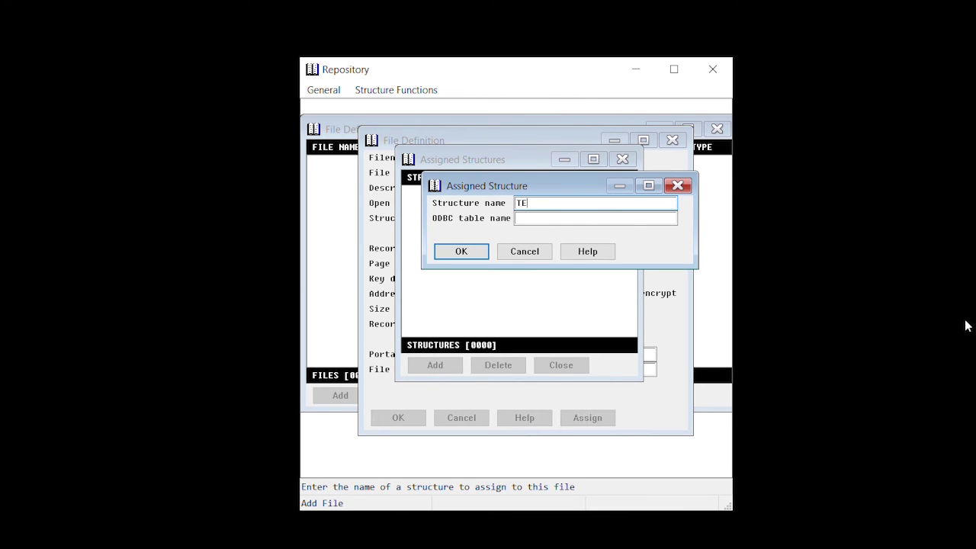
type("STSTRUCT")
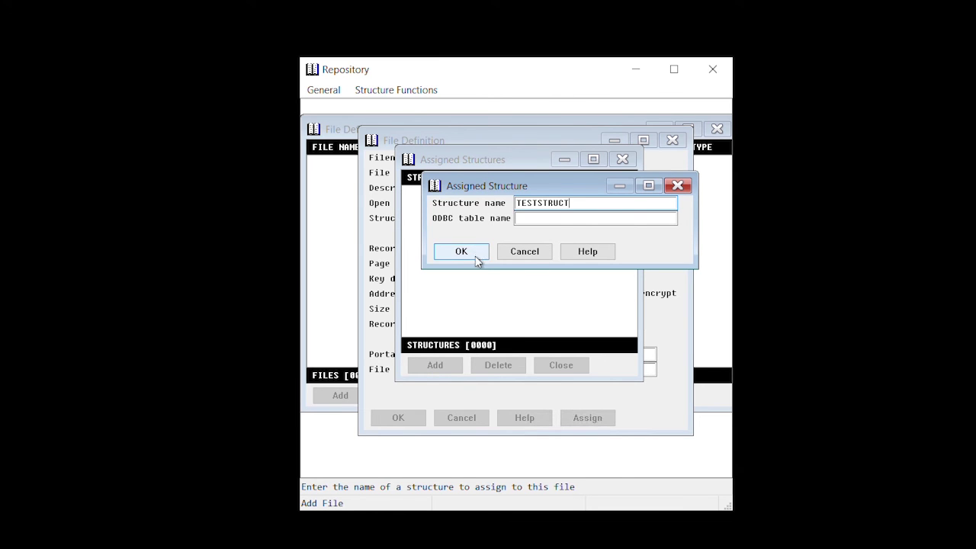
left_click(478, 258)
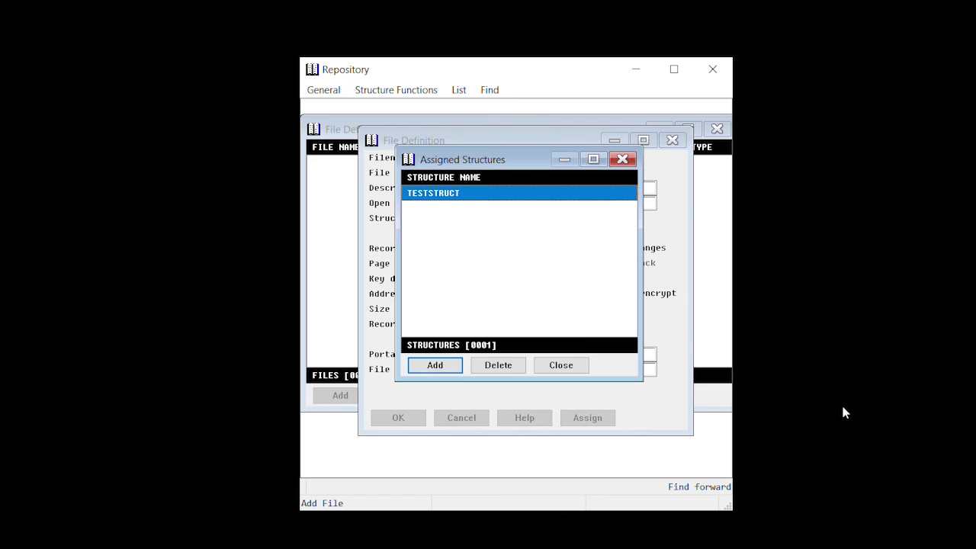
left_click(577, 371)
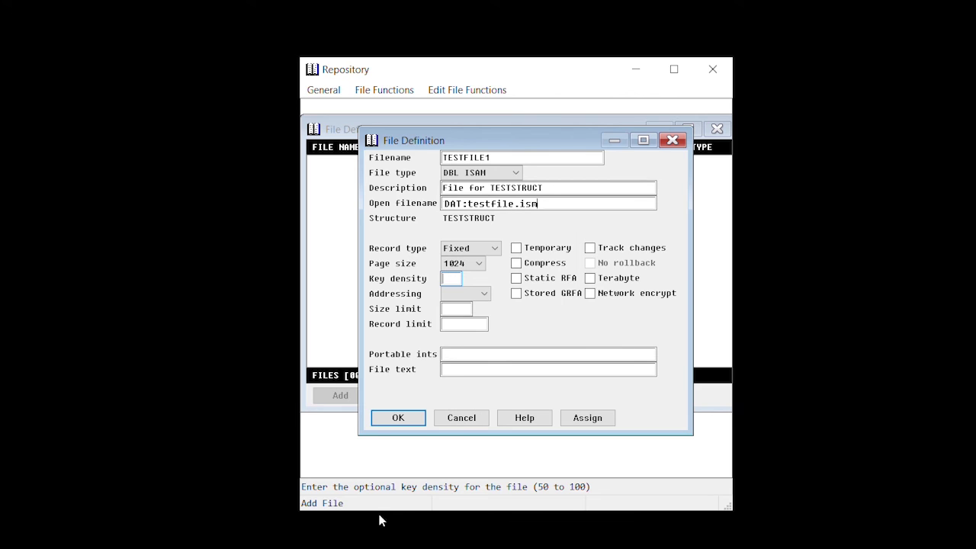
- Save the TESTFILE1 file definition and quit the Repository program
left_click(414, 424)
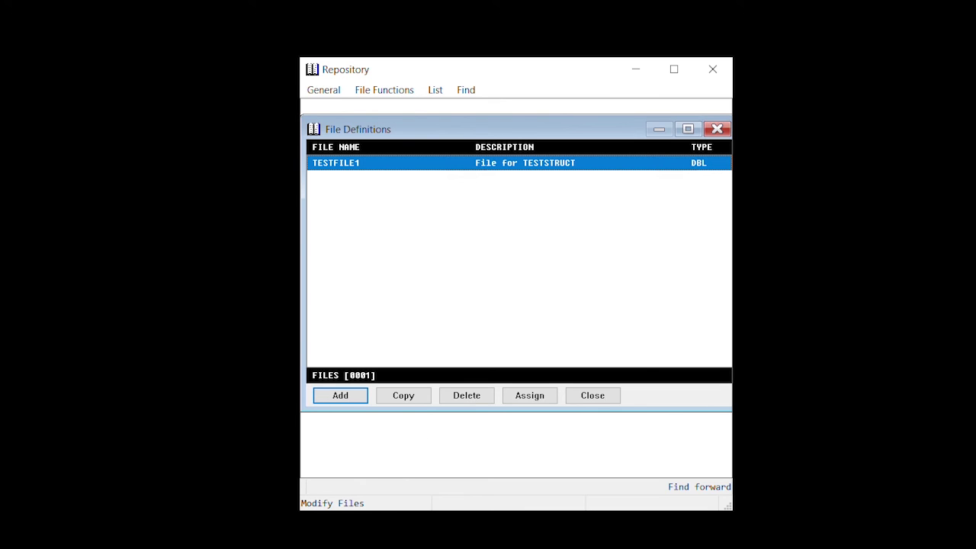
left_click(332, 93)
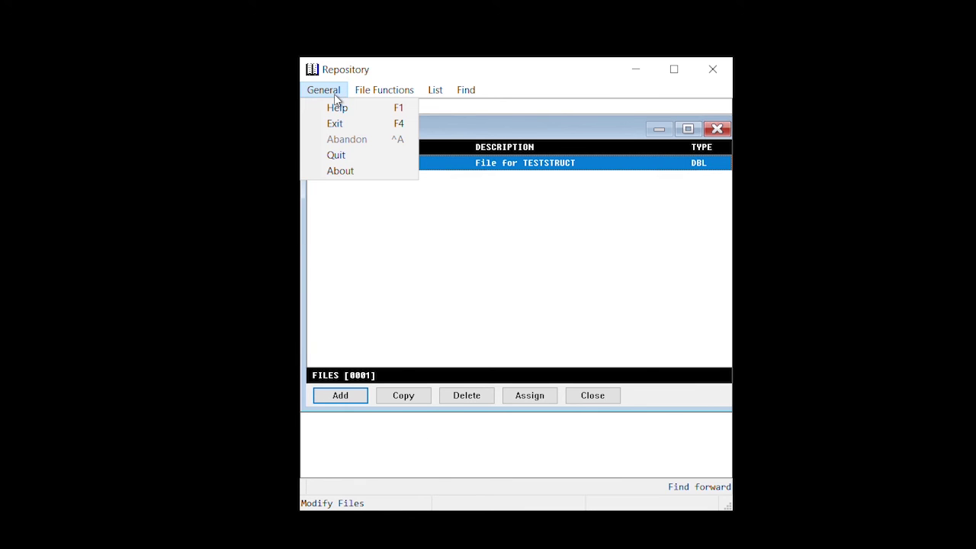
left_click(335, 154)
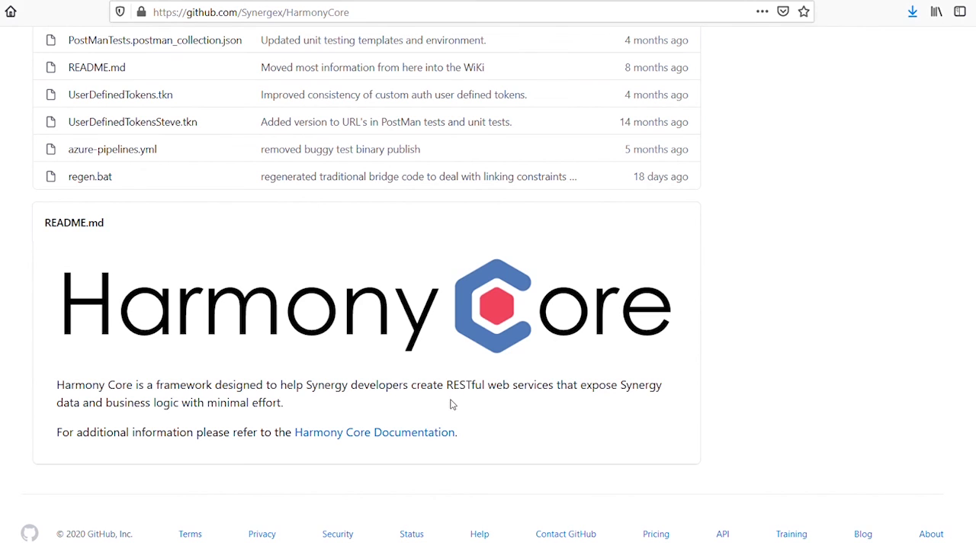
- Switch to the browser and open the Harmony Core Documentation wiki from the HarmonyCore GitHub page to view its overview
left_click(424, 432)
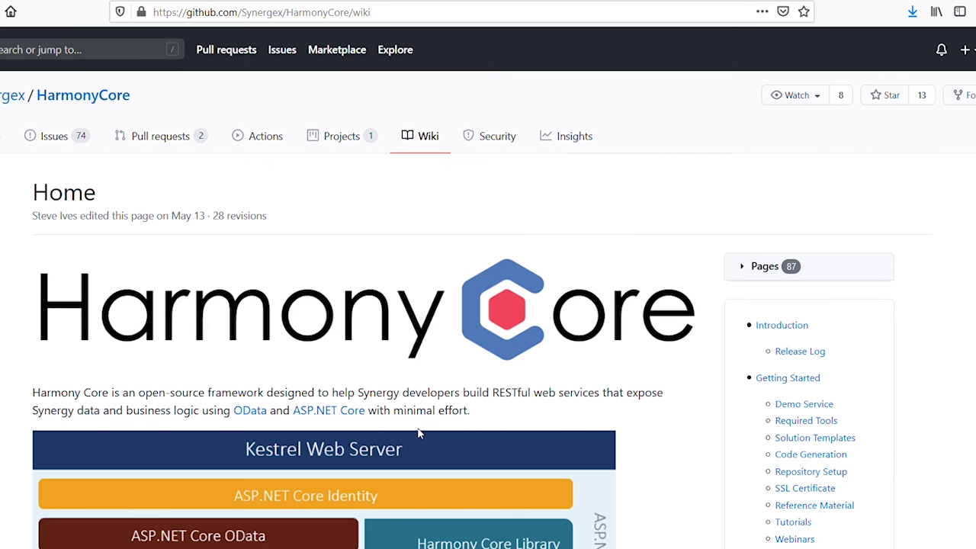
scroll(928, 306, "down", 3)
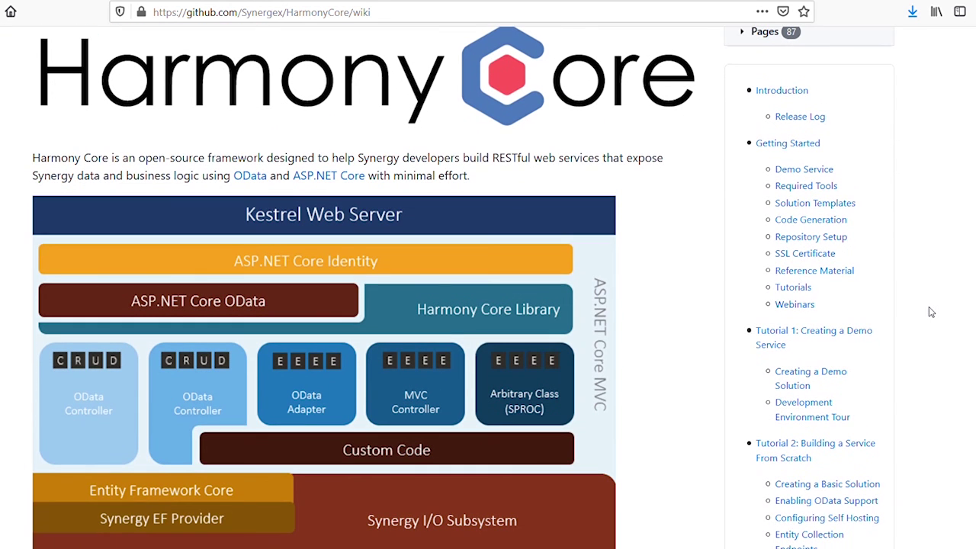